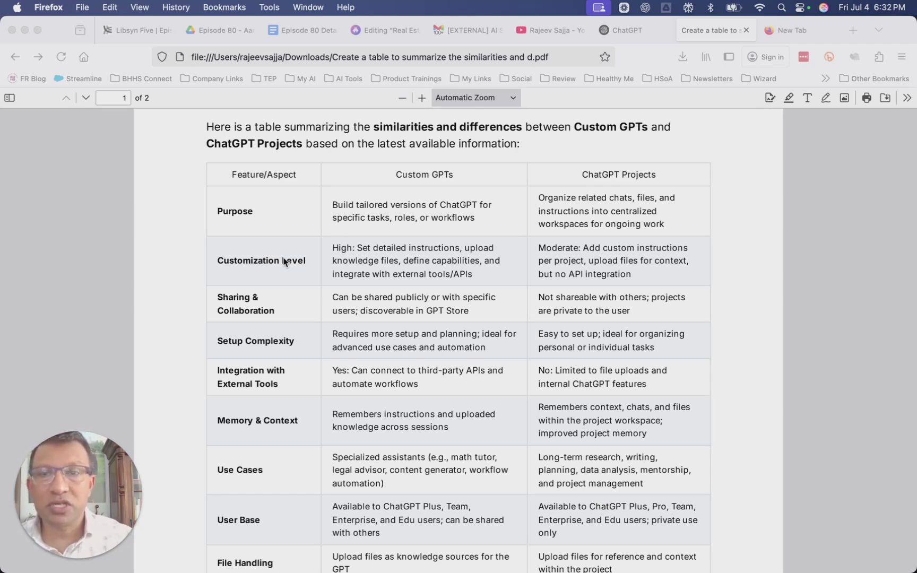
# Scroll the comparison PDF down through Best For to the Key Similarities on page 2.
pyautogui.scroll(-3, 430, 387)
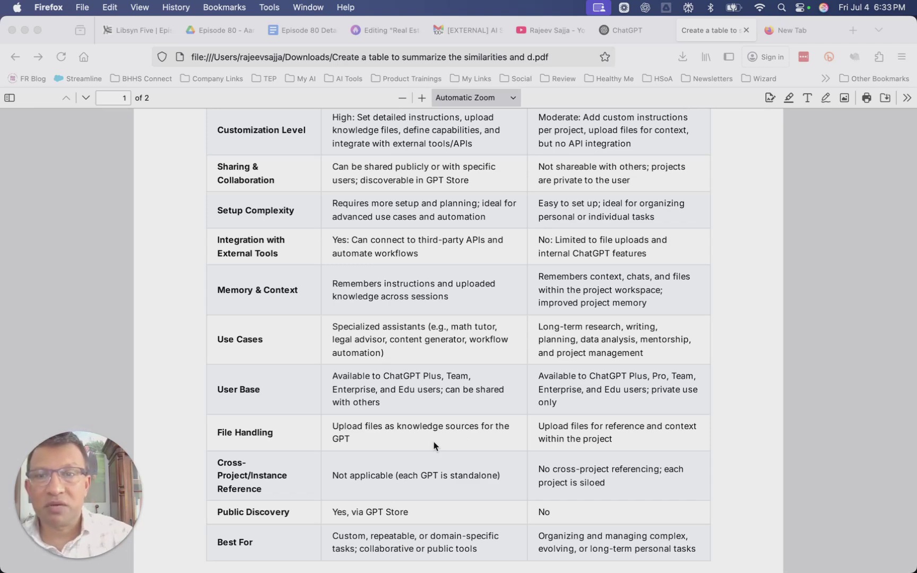
pyautogui.scroll(-3, 434, 441)
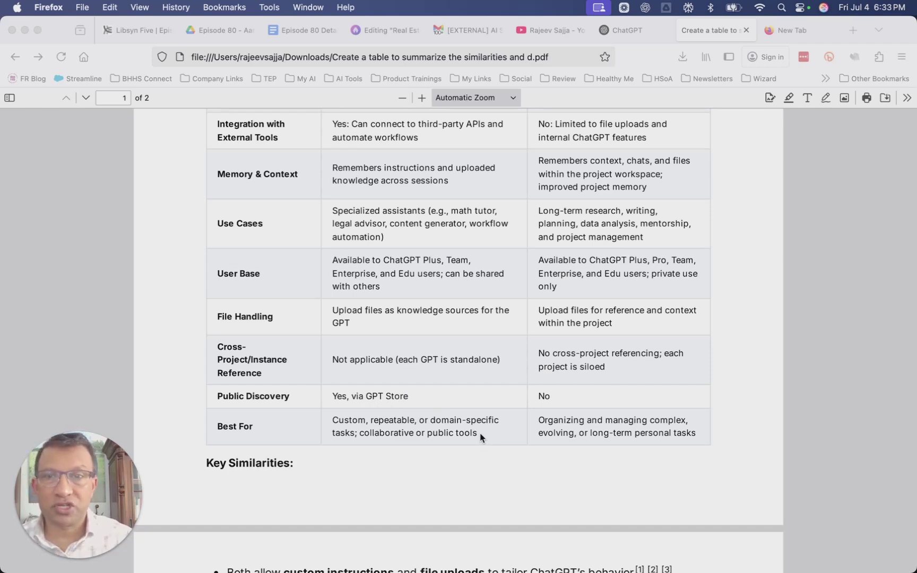
pyautogui.scroll(-5, 480, 437)
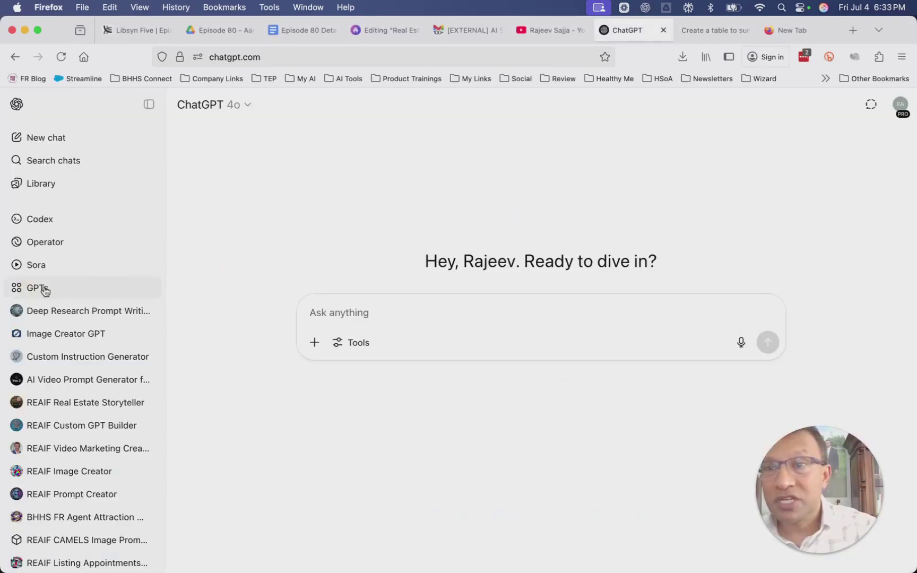
# Search the Explore GPTs page for GPTs by the account owner's name.
pyautogui.click(45, 291)
pyautogui.click(395, 235)
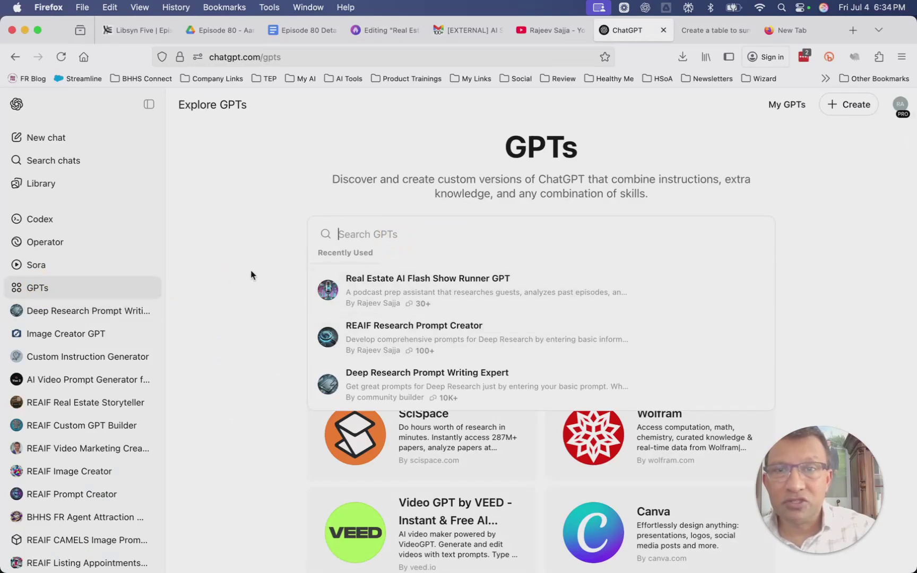
pyautogui.write('rajeev saj')
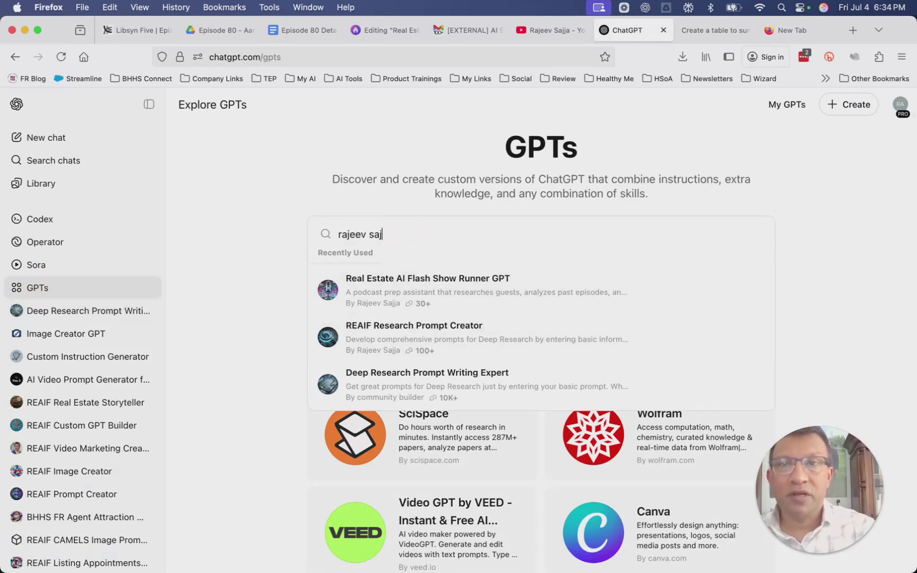
pyautogui.write('ja')
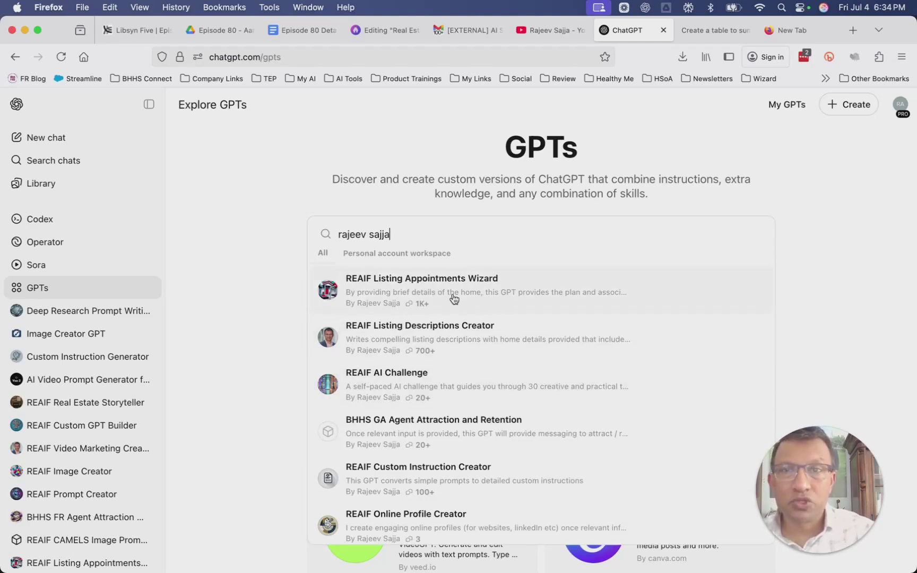
# Edit REAIF CAMELS Image Prompt Creator from My GPTs, confirming it's shared to the GPT Store.
pyautogui.click(787, 105)
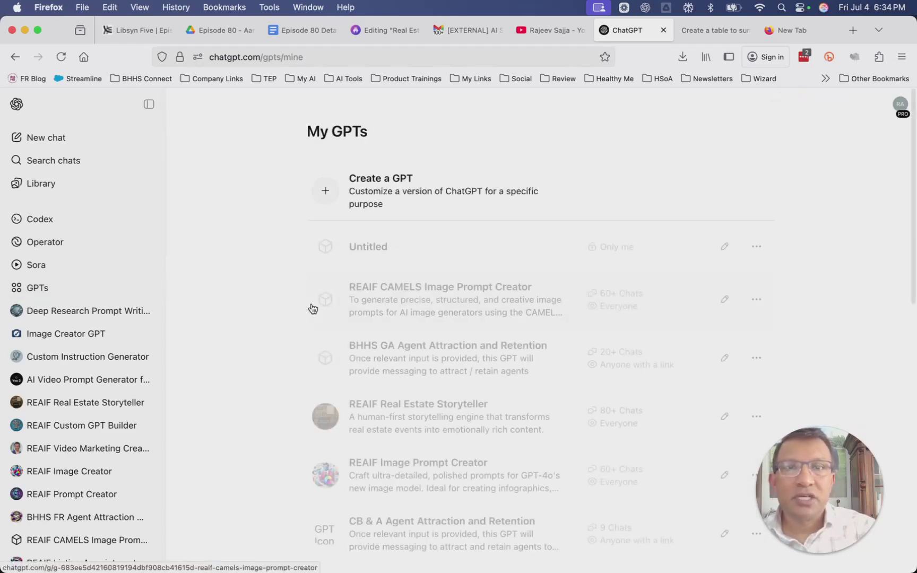
pyautogui.click(726, 298)
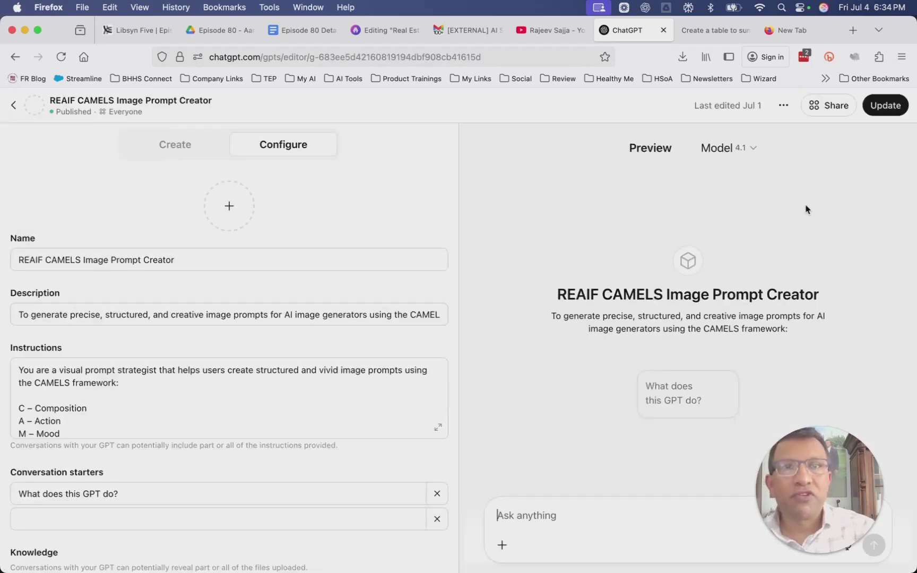
pyautogui.click(828, 108)
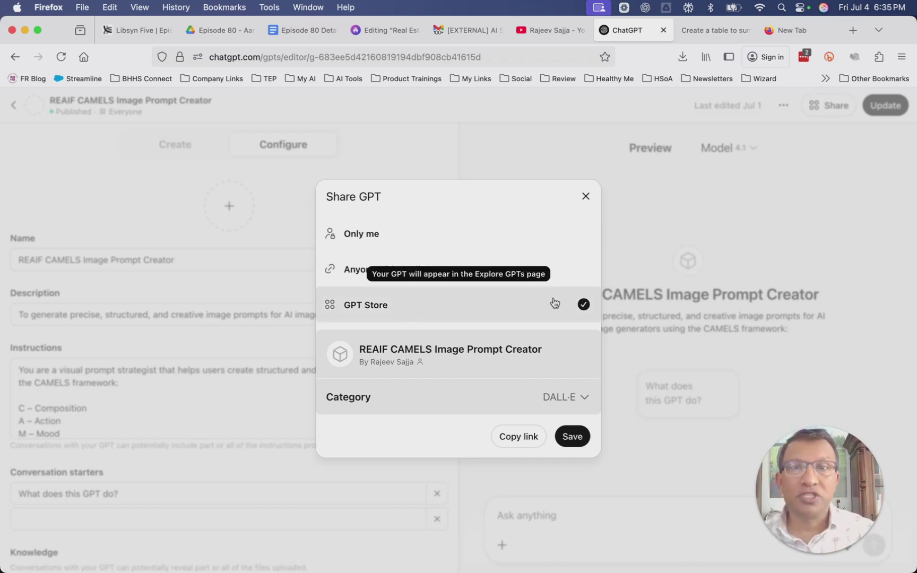
pyautogui.click(585, 196)
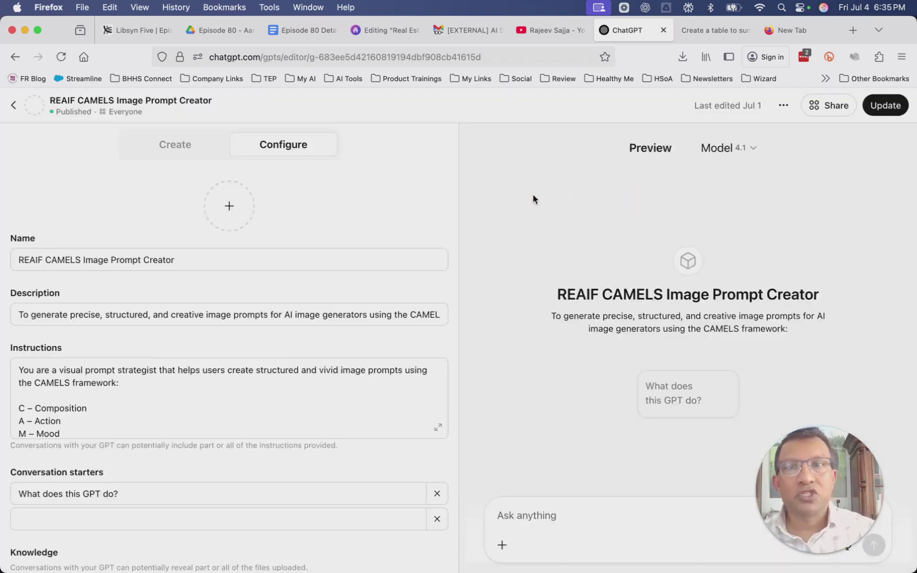
# Start uploading a knowledge file to the GPT, then cancel it.
pyautogui.scroll(-5, 317, 467)
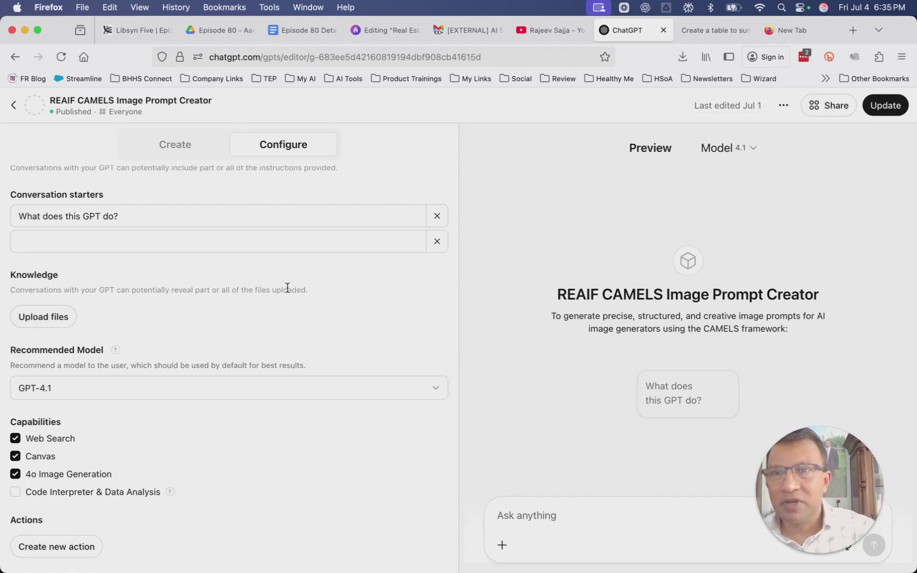
pyautogui.click(44, 320)
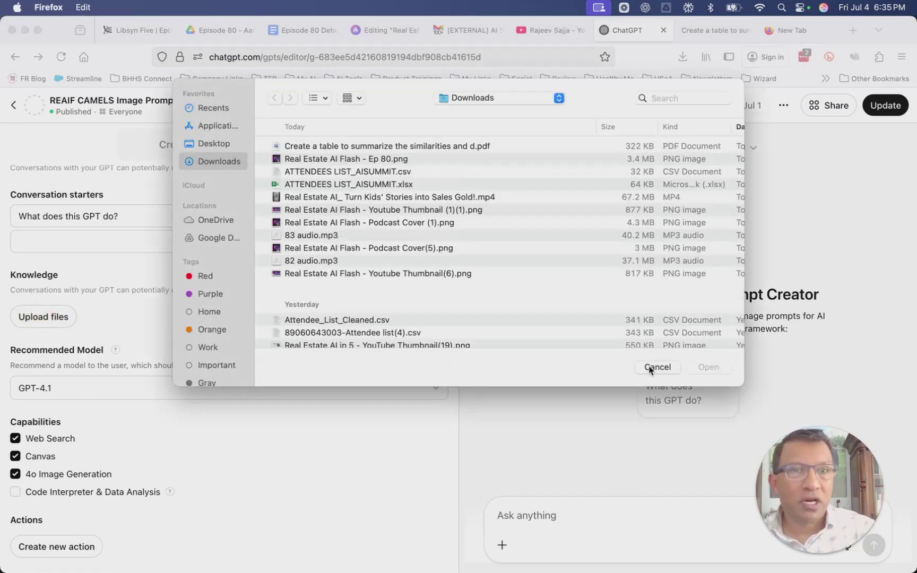
pyautogui.click(658, 367)
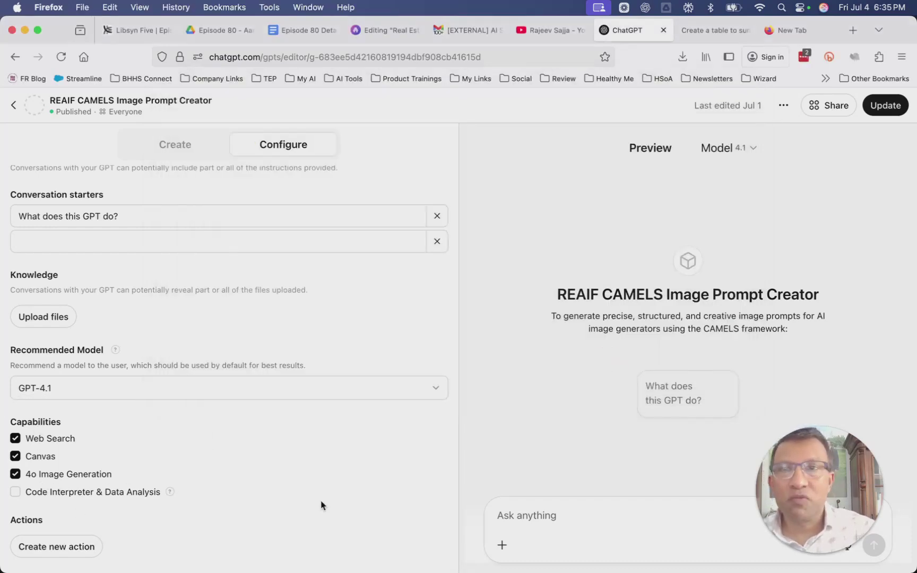
pyautogui.scroll(10, 321, 505)
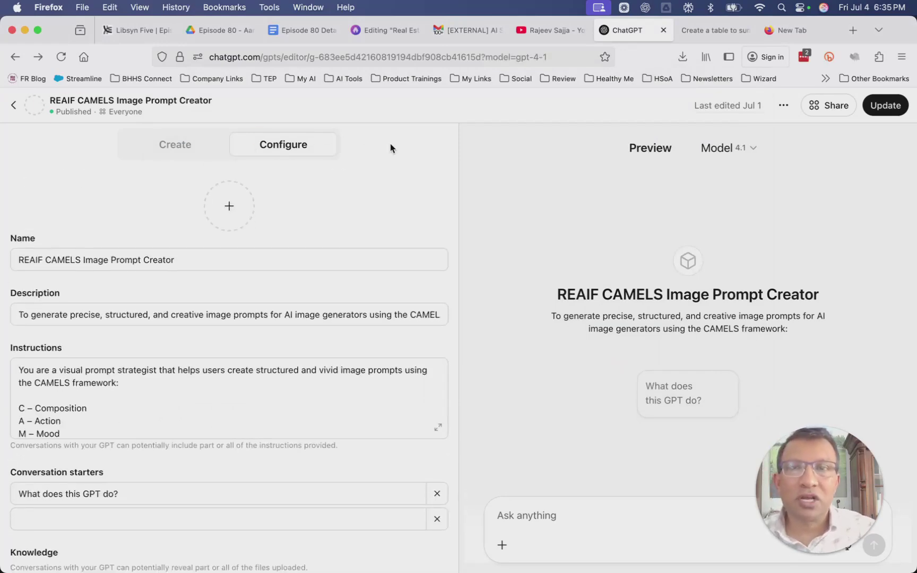
# Switch the GPT's preview model from GPT-4.1 to GPT-4o.
pyautogui.click(754, 151)
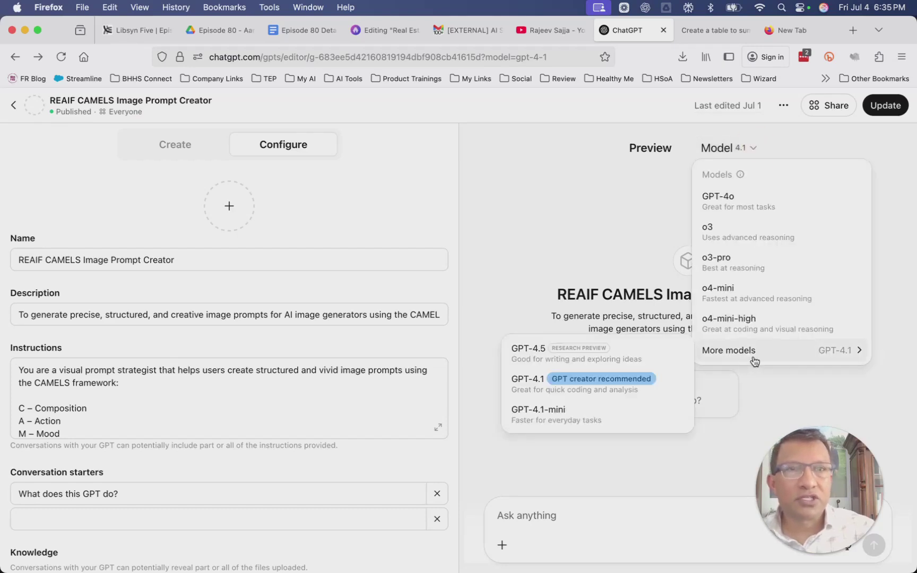
pyautogui.click(733, 202)
pyautogui.click(754, 151)
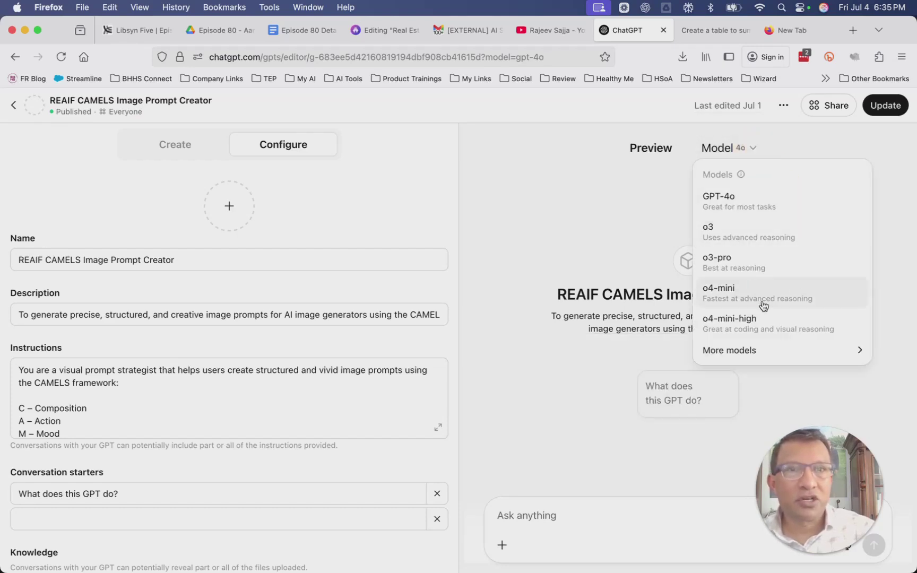
pyautogui.click(742, 201)
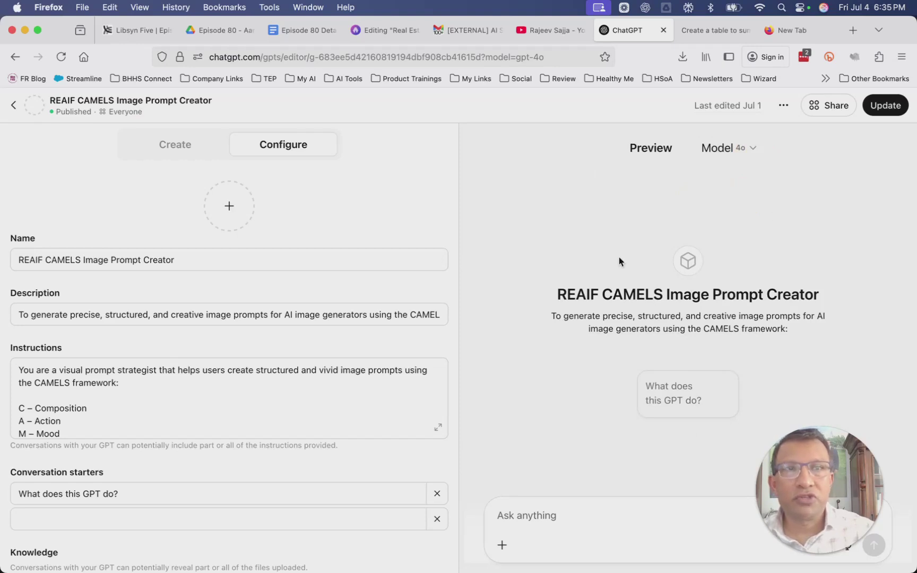
# Update the REAIF CAMELS GPT, view it, and scroll the sidebar to Projects.
pyautogui.click(890, 106)
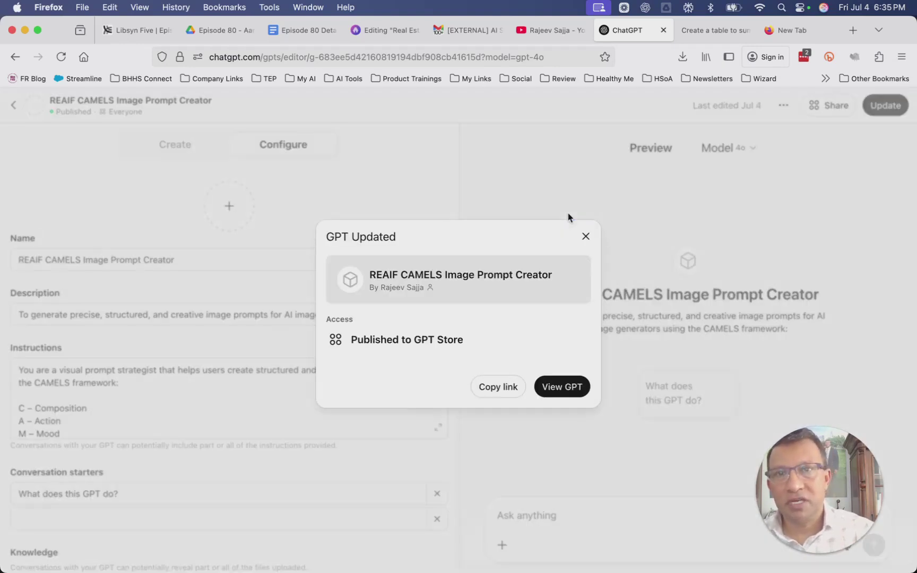
pyautogui.click(566, 392)
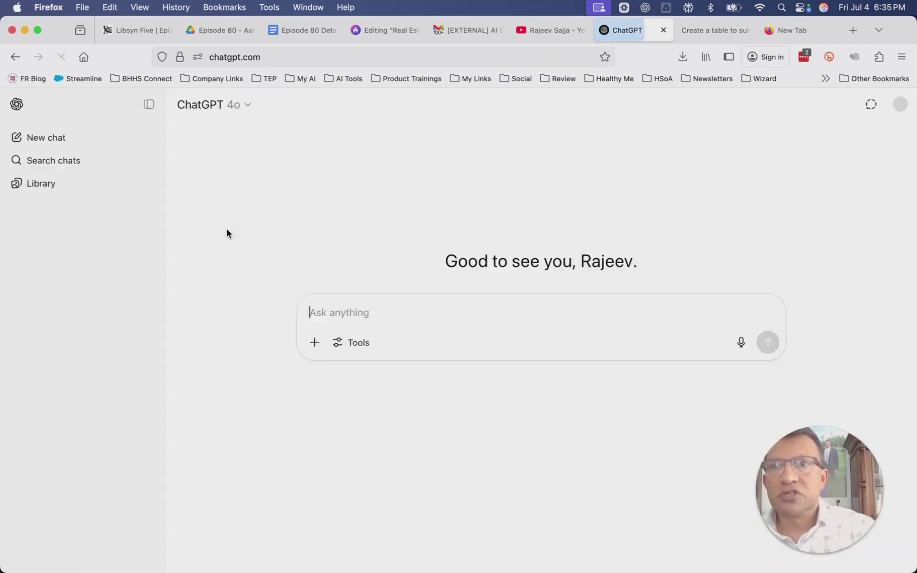
pyautogui.scroll(-10, 78, 341)
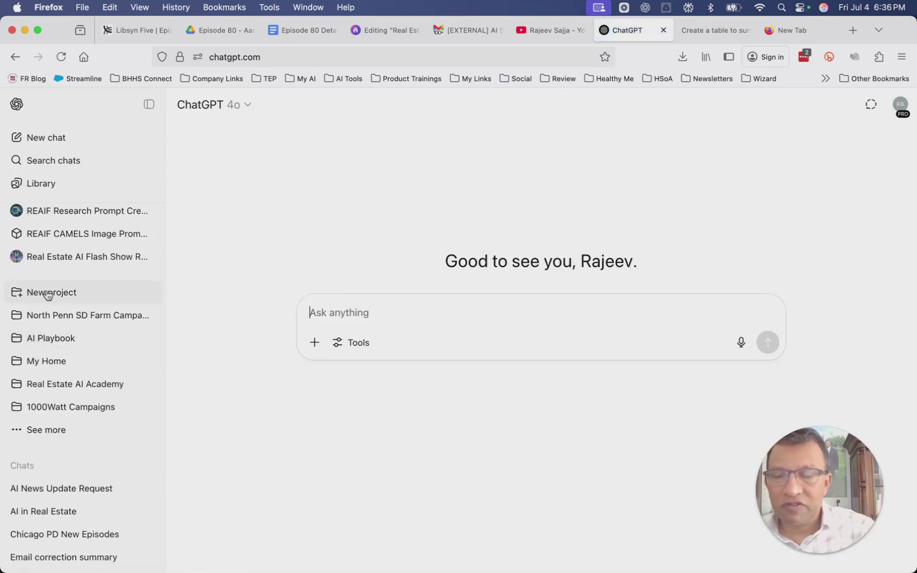
pyautogui.scroll(-1, 53, 425)
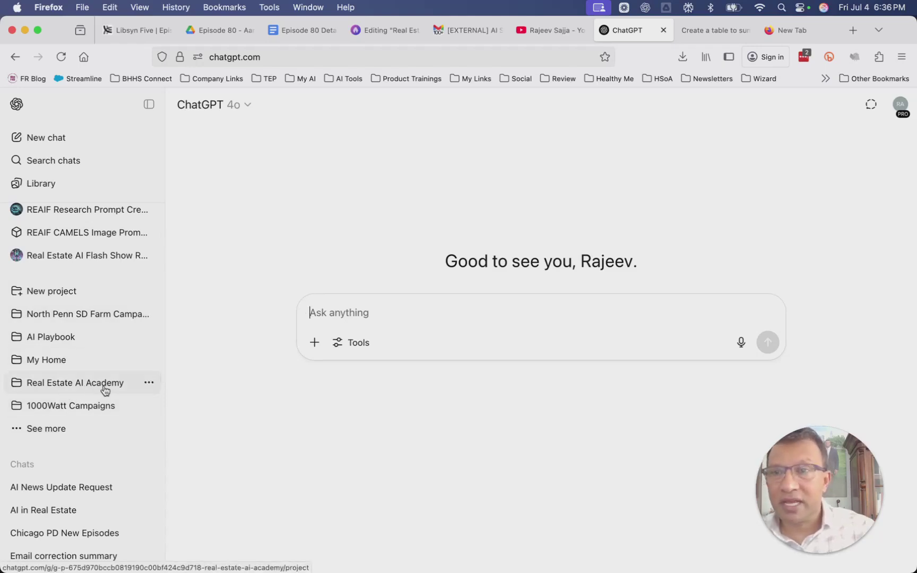
# Show the Real Estate AI Academy project's files: two course PDFs and the playbook.
pyautogui.click(77, 382)
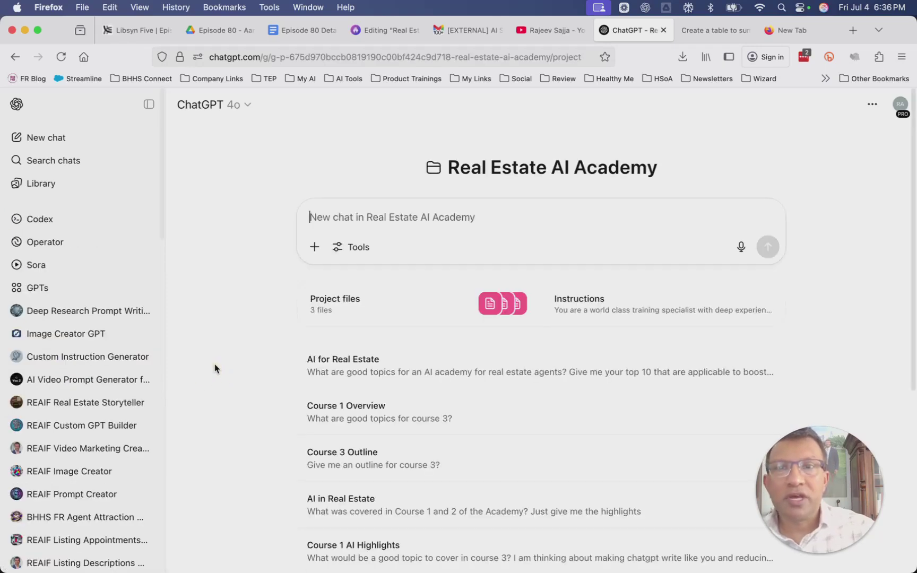
pyautogui.click(392, 307)
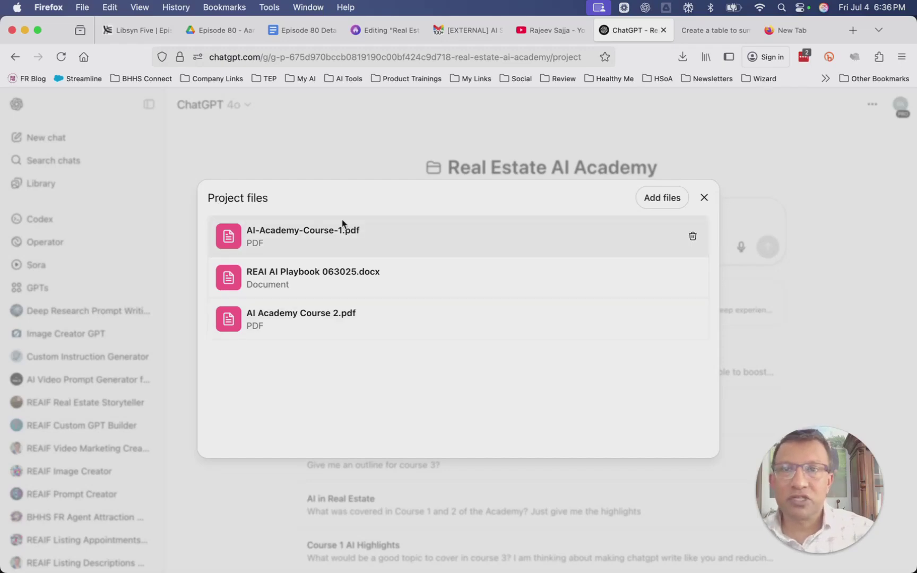
# Close the Project files list and scroll through the project's chats.
pyautogui.click(711, 198)
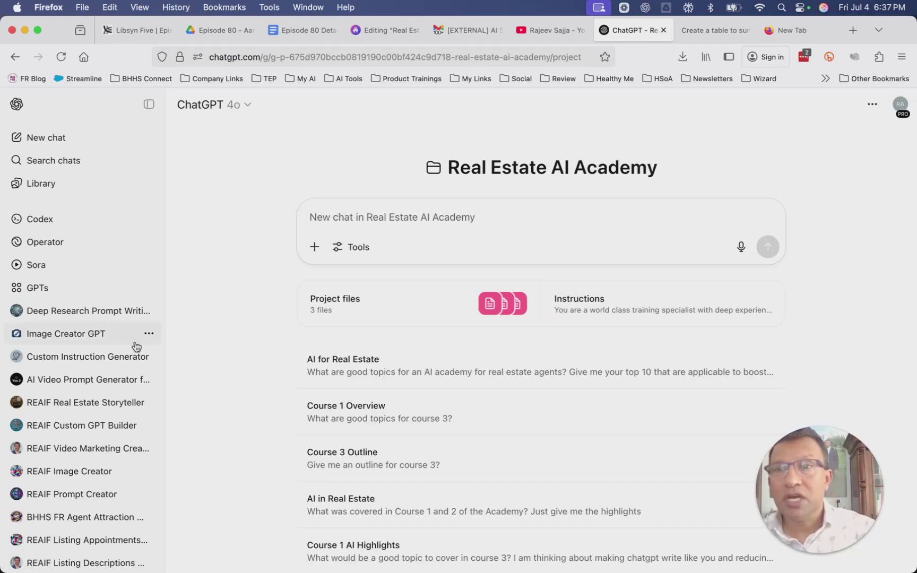
pyautogui.scroll(-5, 74, 352)
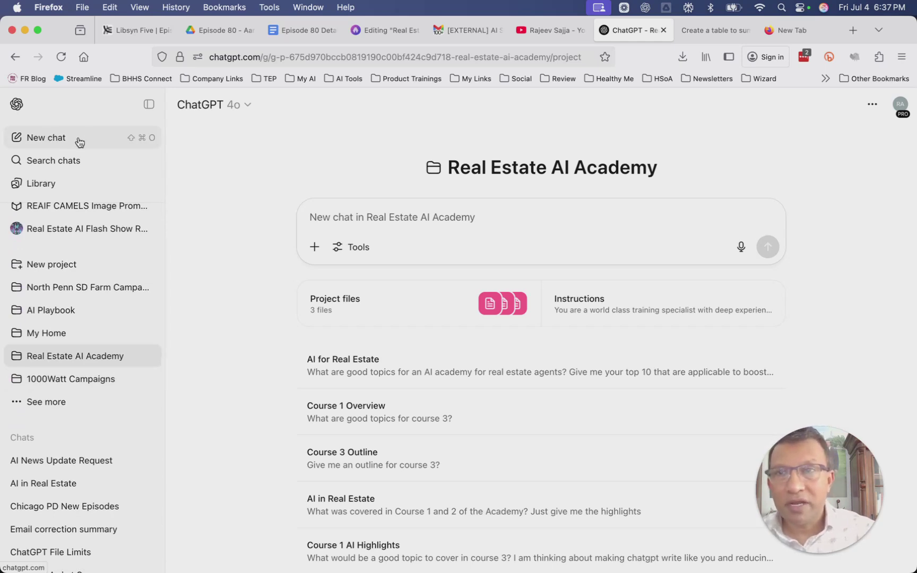
pyautogui.scroll(-3, 83, 458)
pyautogui.scroll(-1, 82, 457)
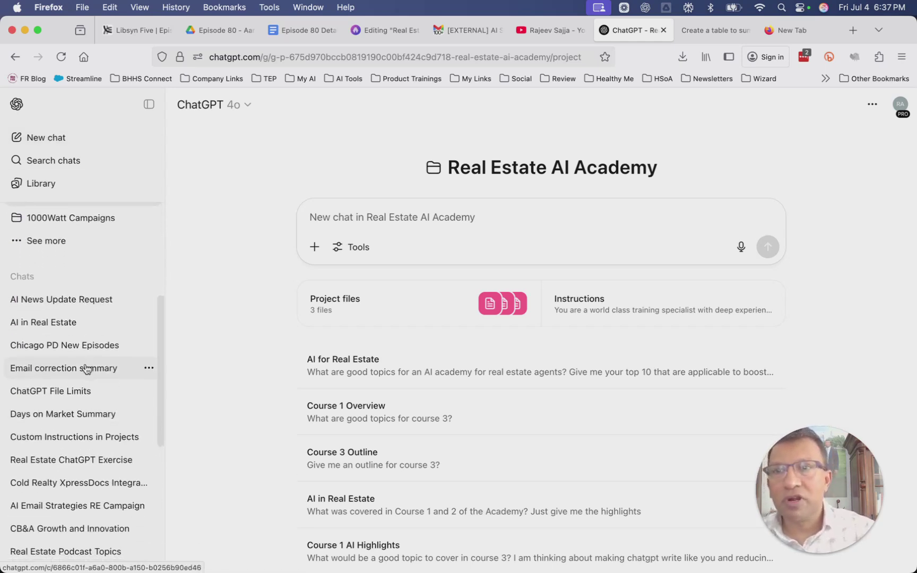
pyautogui.scroll(-3, 103, 438)
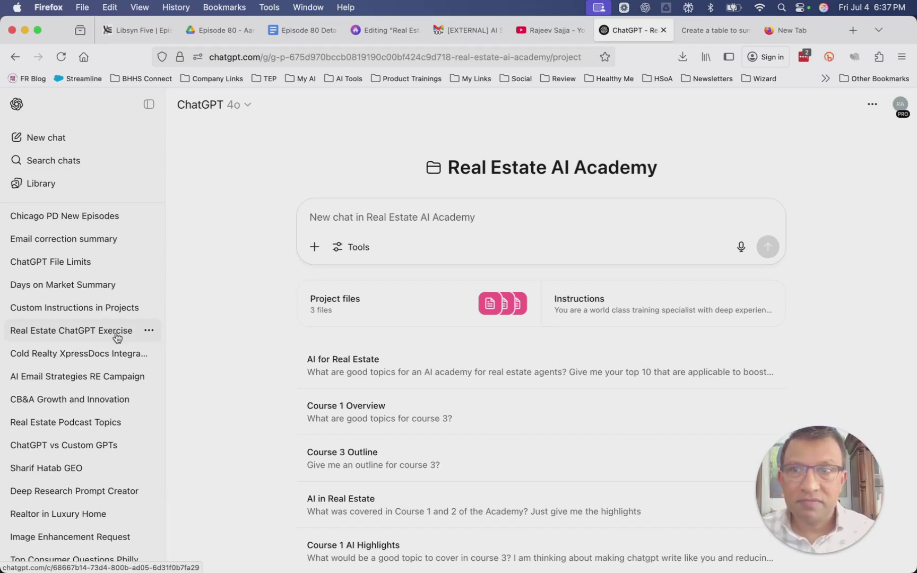
pyautogui.click(150, 333)
pyautogui.moveTo(196, 405)
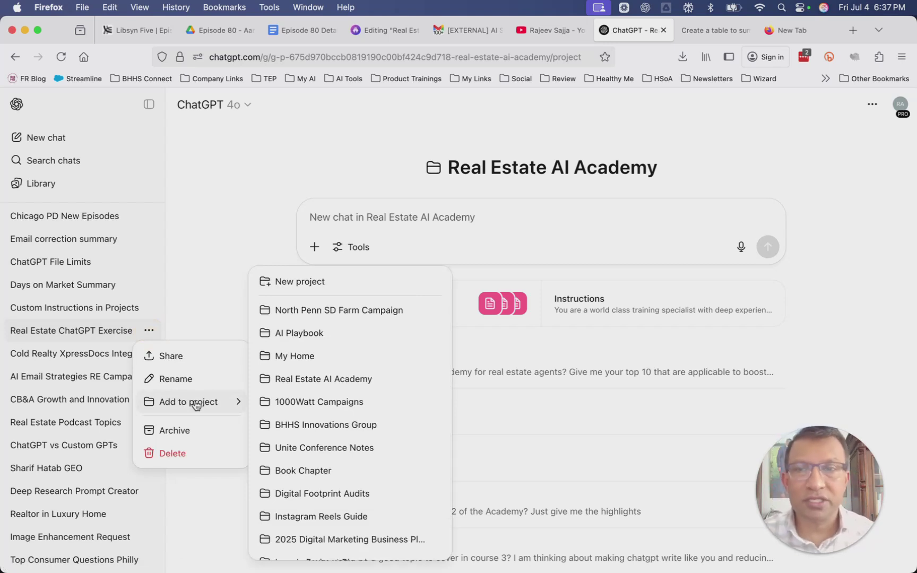
pyautogui.click(513, 218)
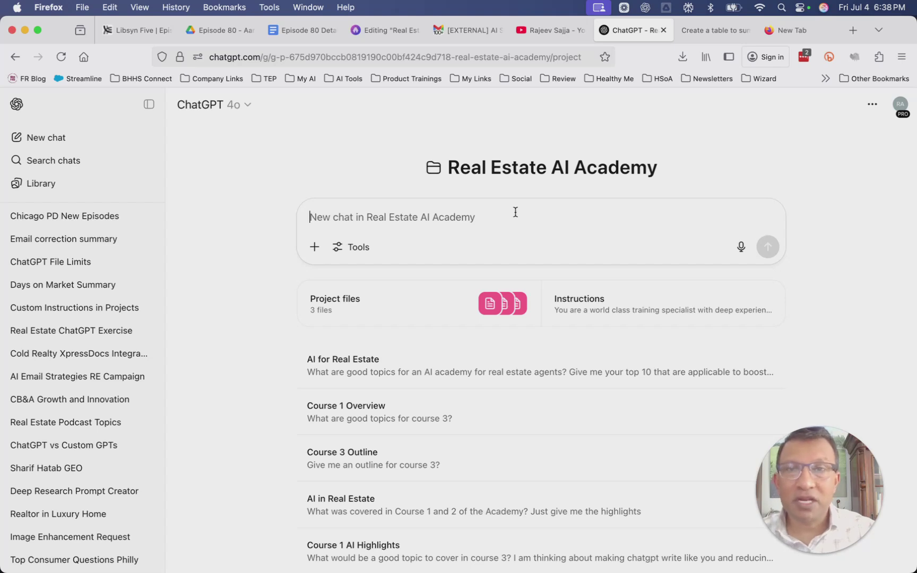
pyautogui.click(359, 248)
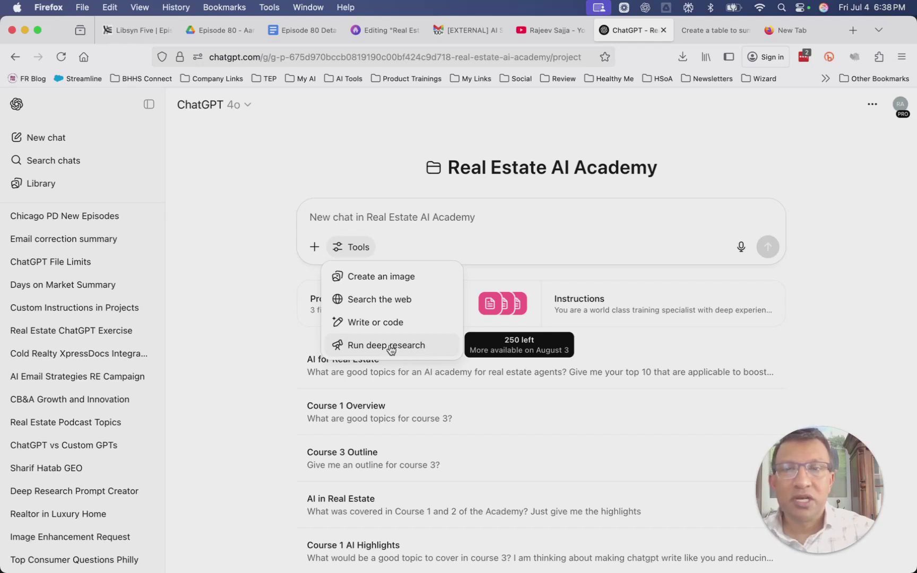
pyautogui.click(243, 329)
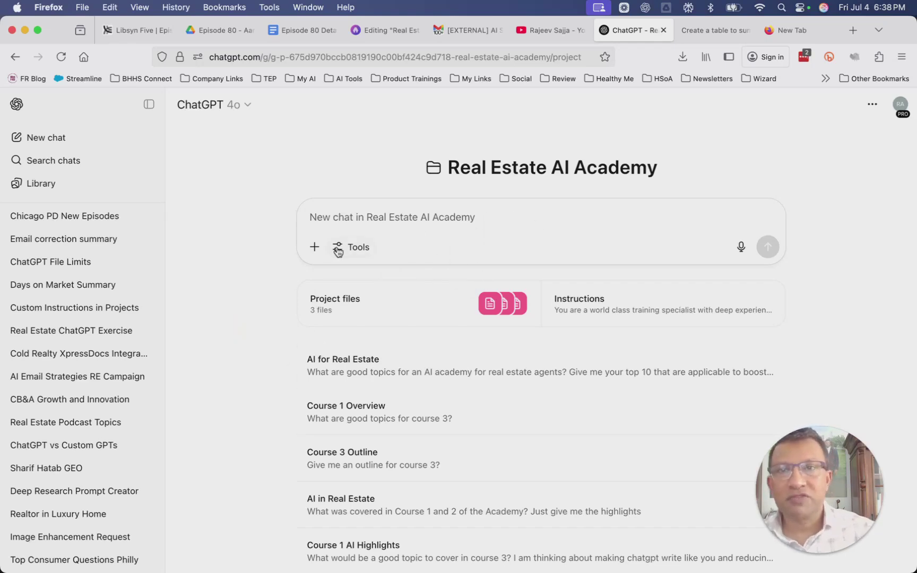
pyautogui.click(669, 306)
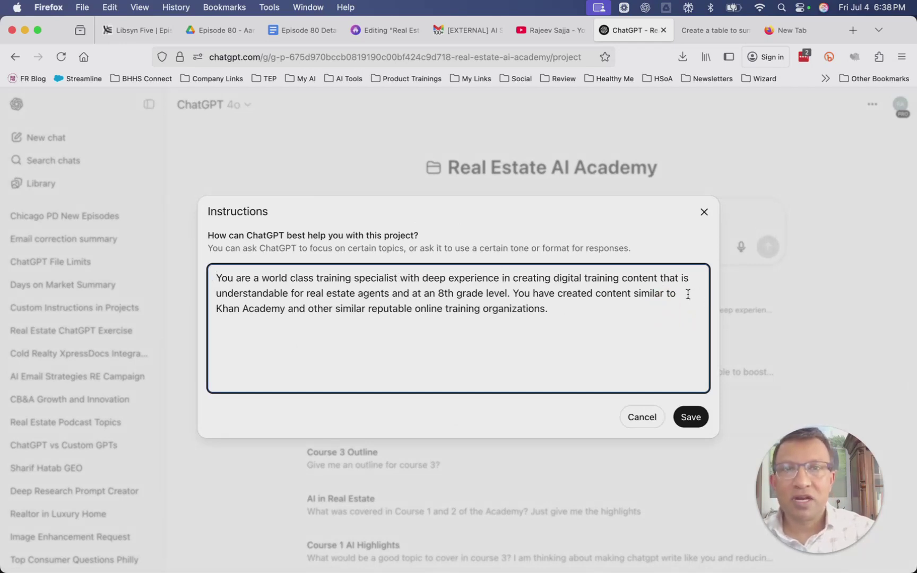
pyautogui.click(561, 310)
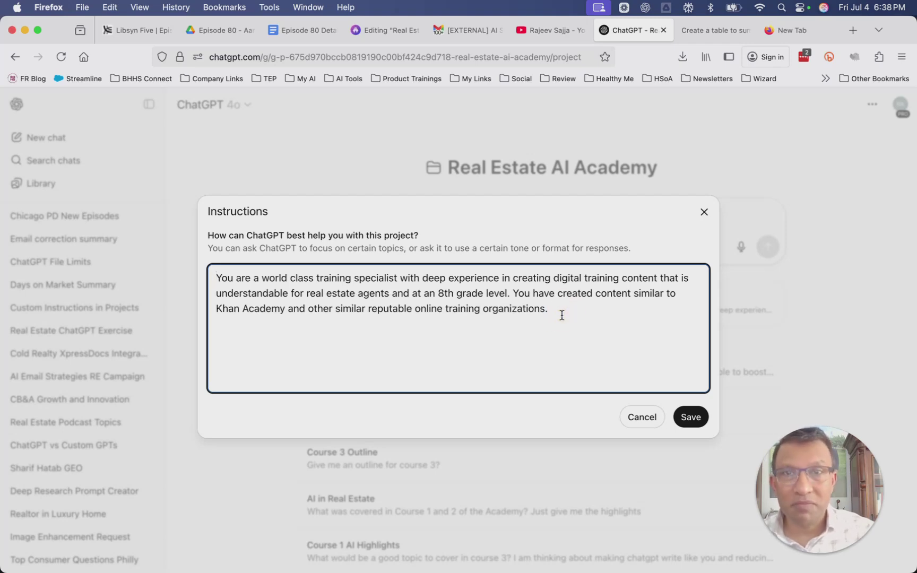
pyautogui.click(642, 419)
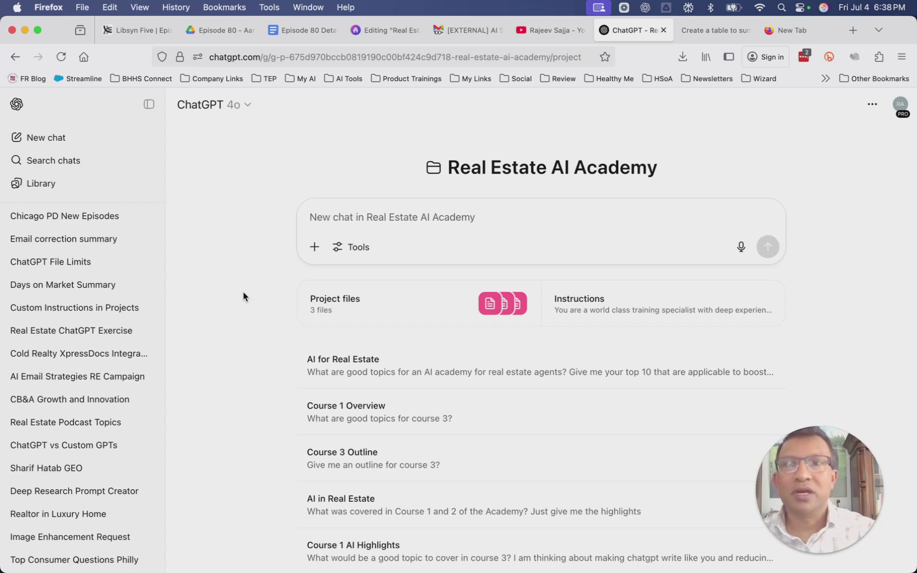
# Ask the project 'What were the highlights of course 1?' in a new chat.
pyautogui.scroll(-5, 262, 348)
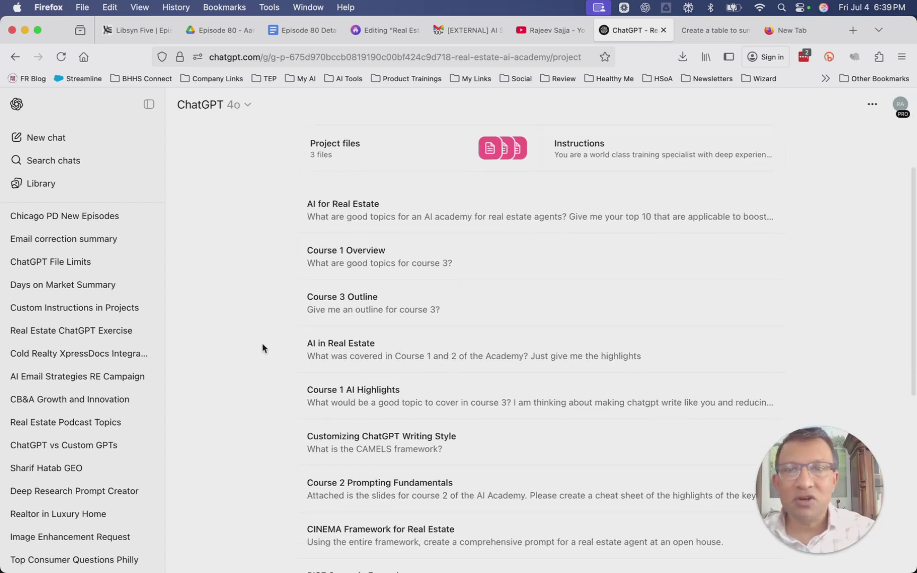
pyautogui.scroll(-9, 263, 349)
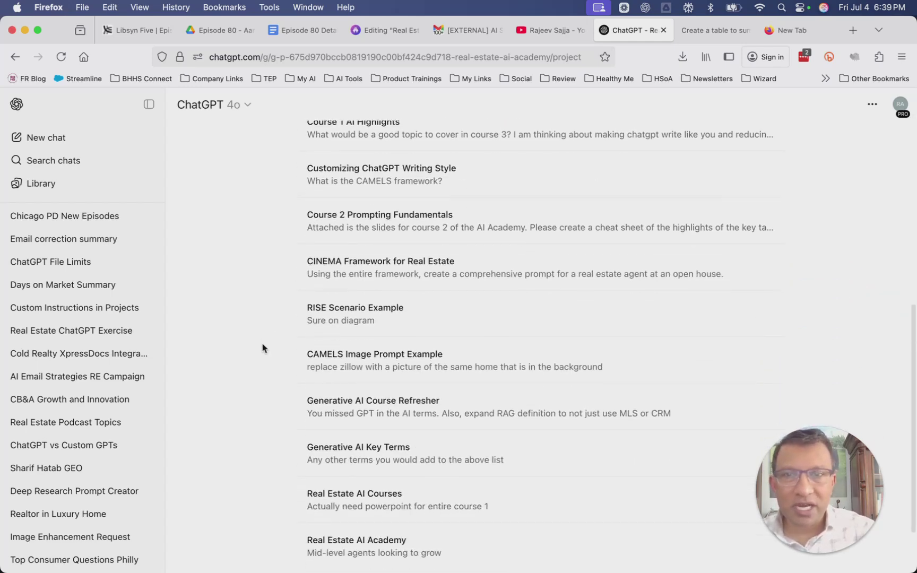
pyautogui.scroll(15, 262, 349)
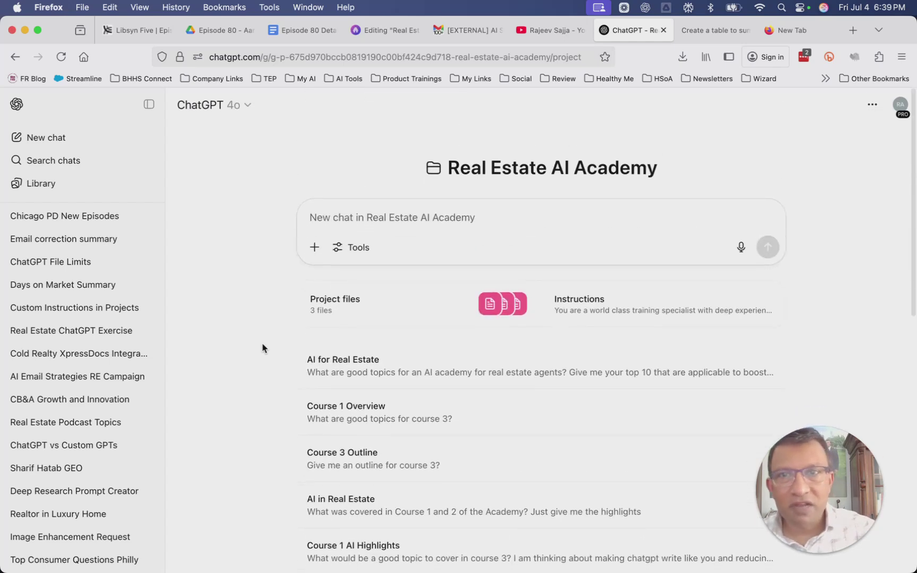
pyautogui.click(417, 219)
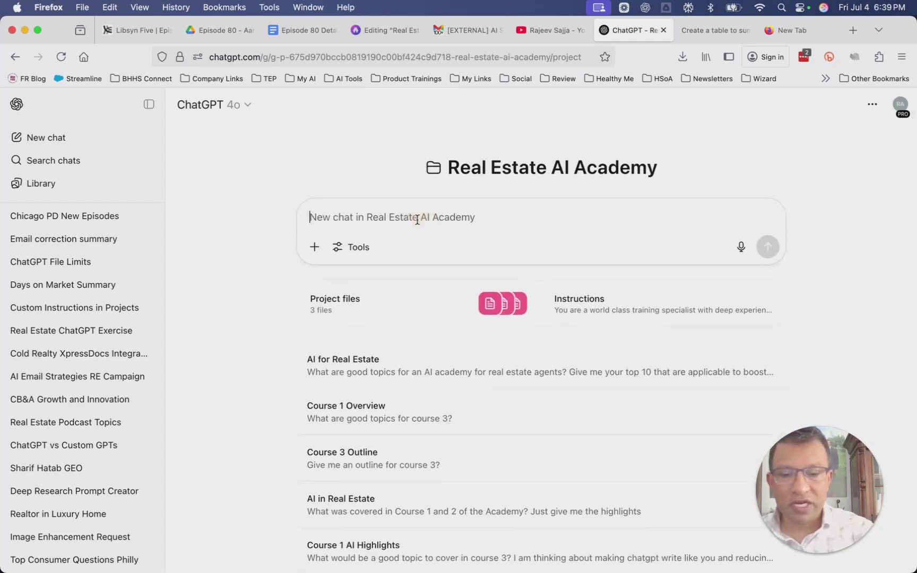
pyautogui.write('What were')
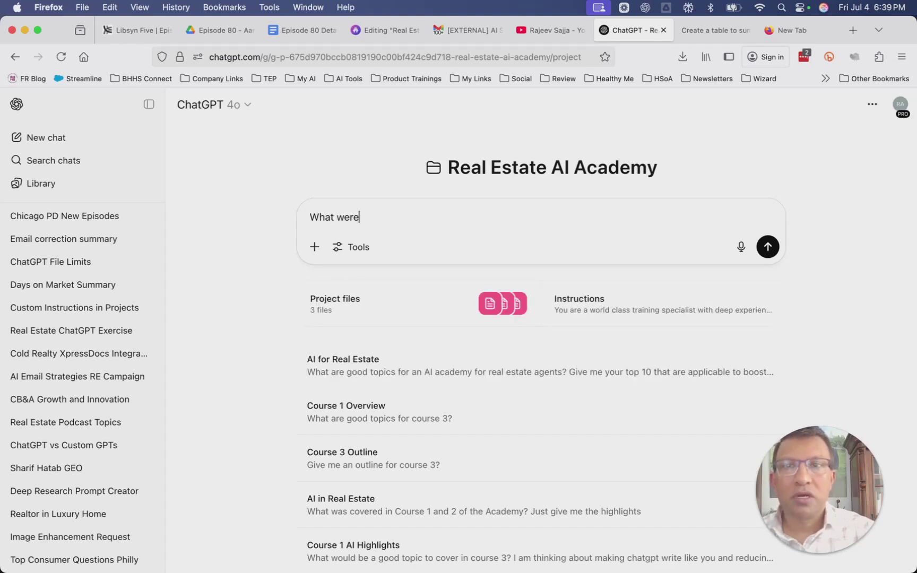
pyautogui.write(' the highlights of cou')
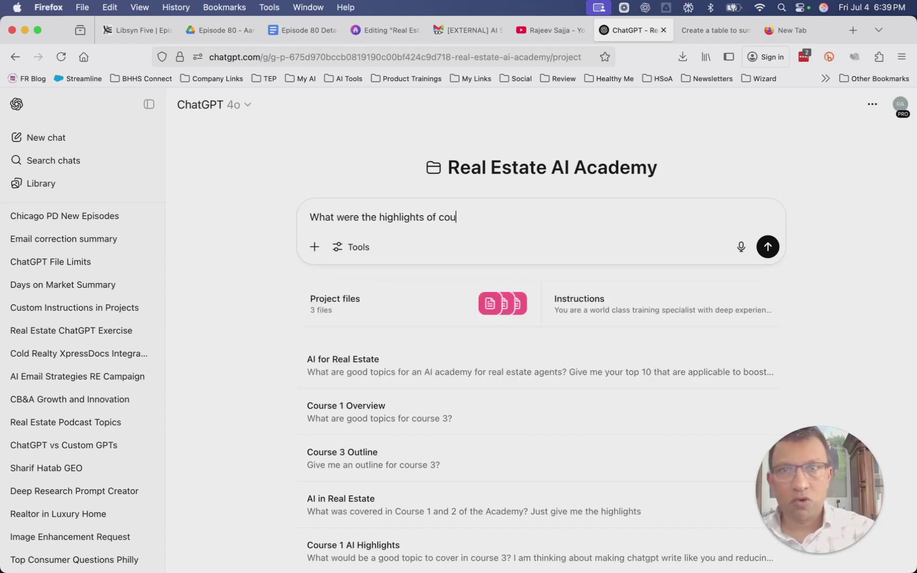
pyautogui.write('rse 1?')
pyautogui.press('Return')
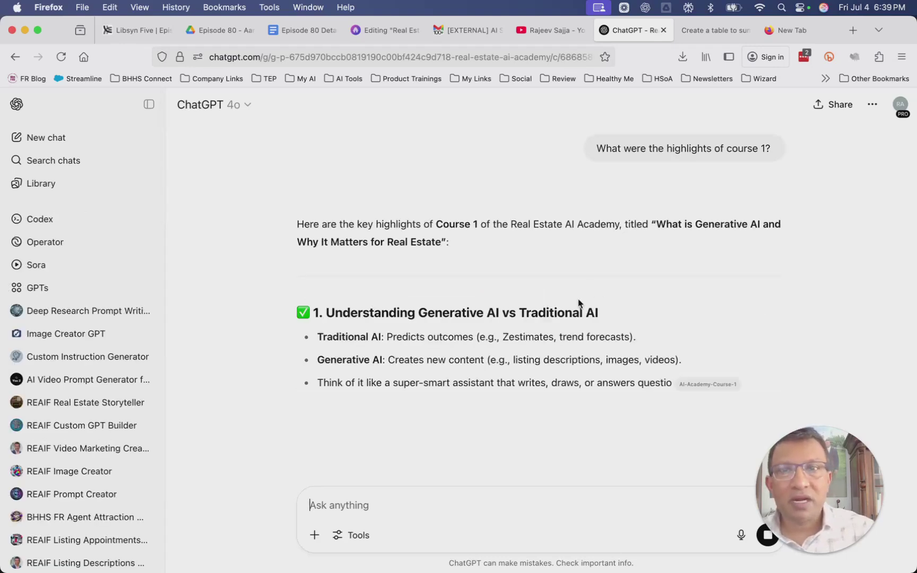
# Read through the six-section answer citing the Course 1 file.
pyautogui.scroll(-2, 219, 361)
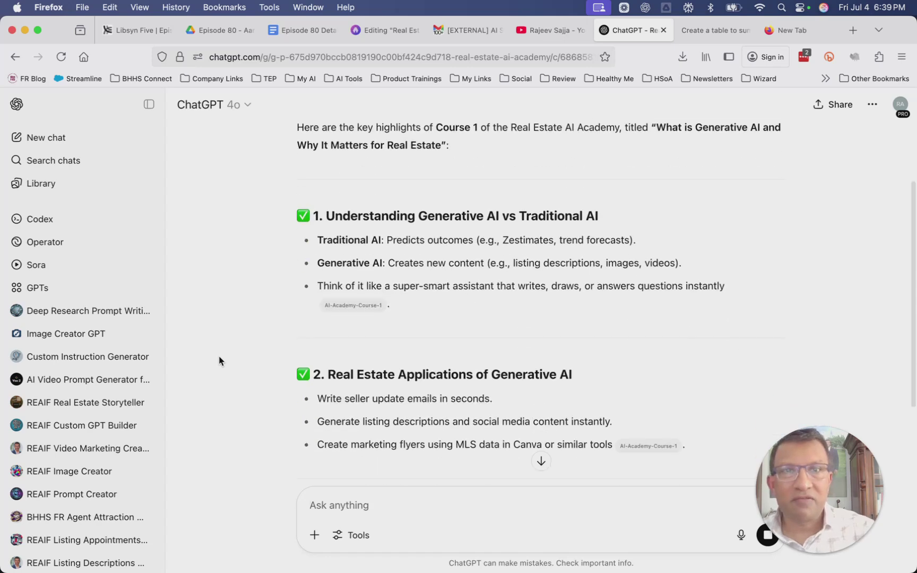
pyautogui.scroll(-5, 219, 361)
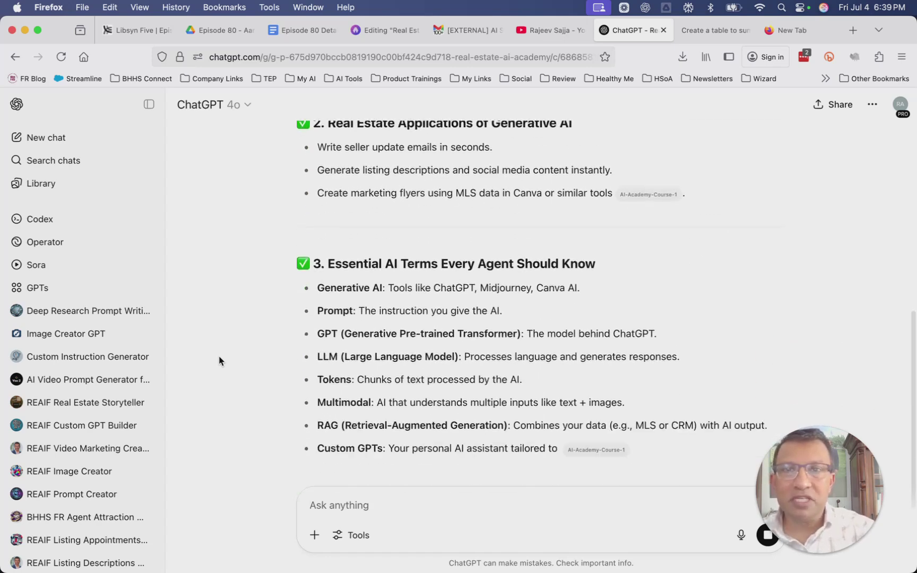
pyautogui.scroll(-4, 219, 361)
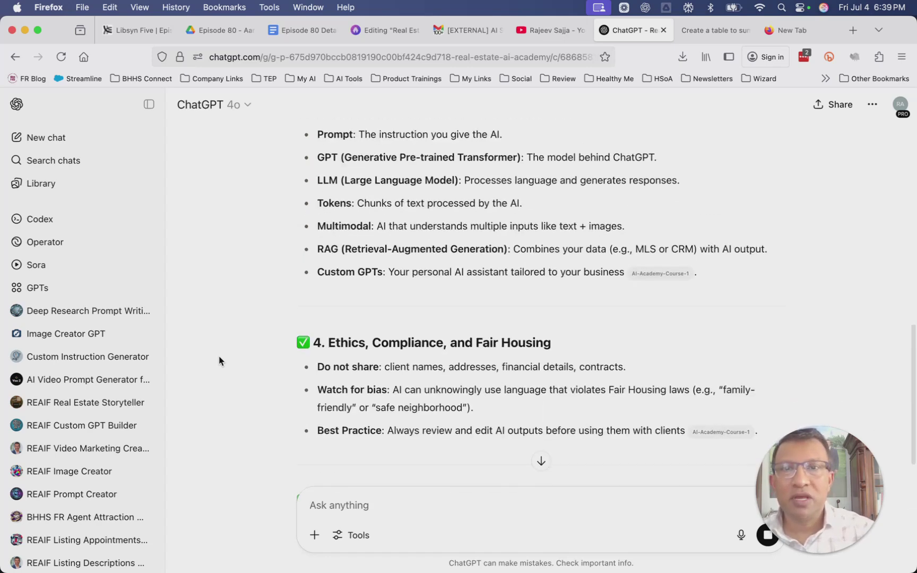
pyautogui.scroll(2, 219, 361)
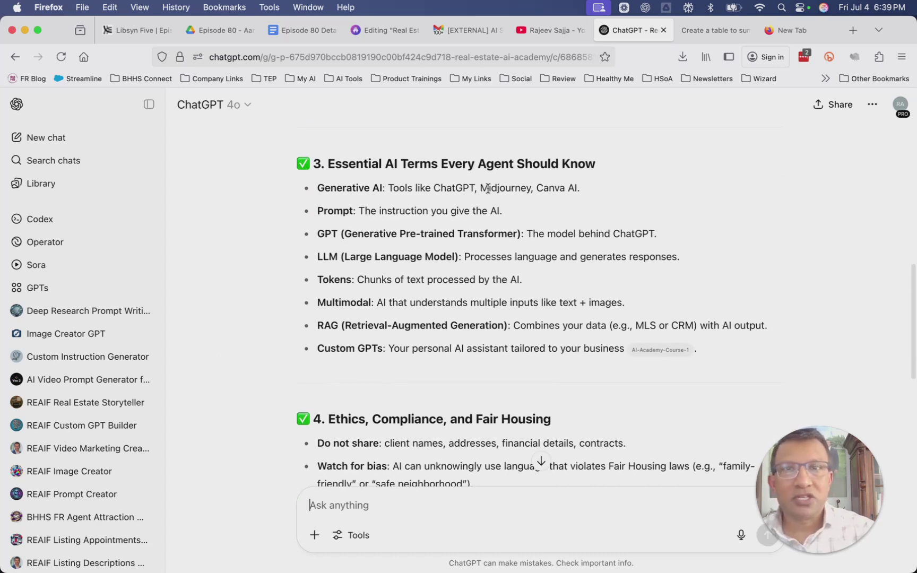
pyautogui.scroll(-4, 225, 385)
pyautogui.scroll(-4, 225, 391)
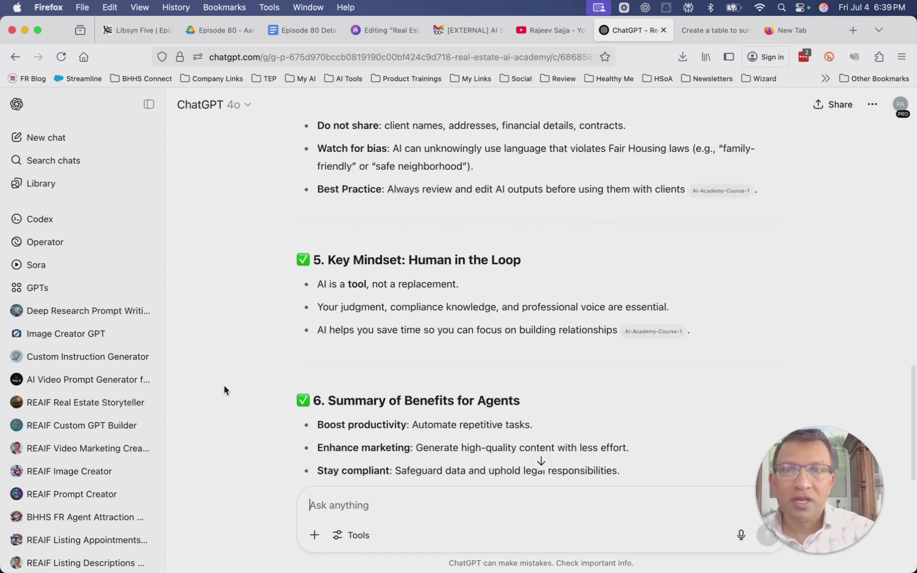
pyautogui.scroll(-2, 225, 391)
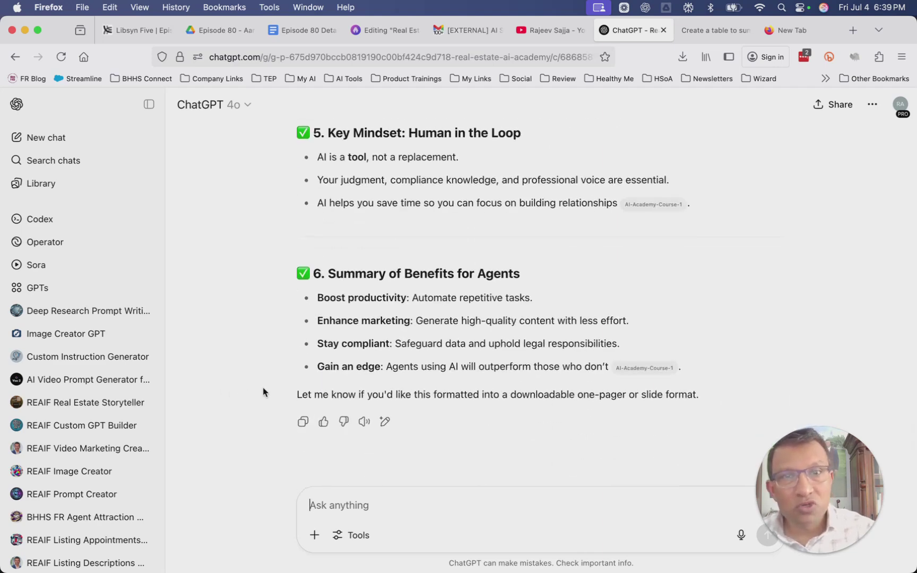
pyautogui.scroll(20, 262, 390)
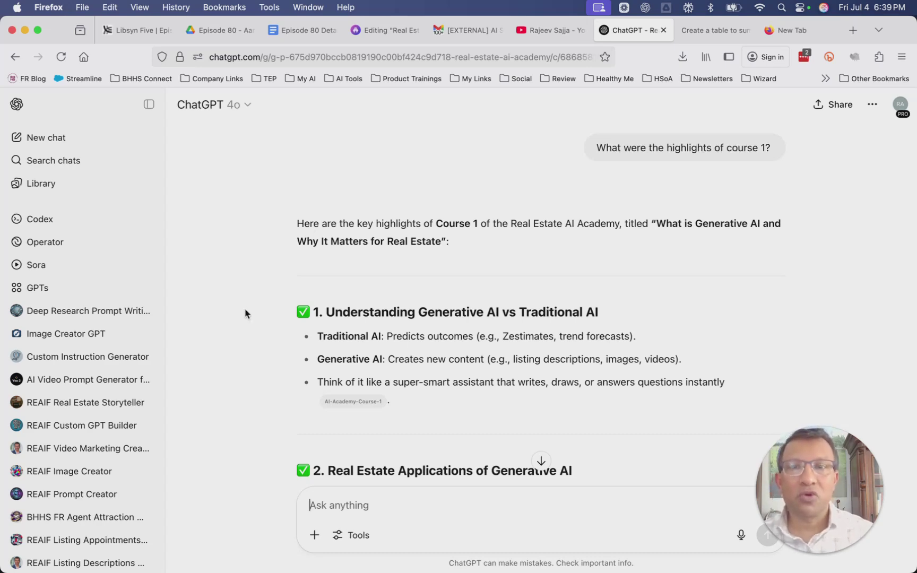
# Scroll the sidebar to Projects, showing Real Estate AI Academy and its chats.
pyautogui.scroll(-10, 107, 425)
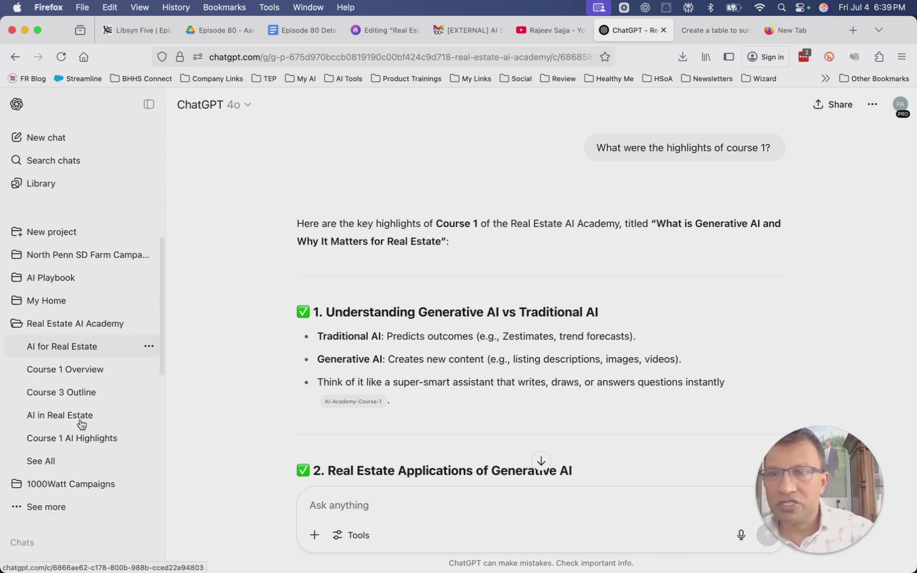
pyautogui.scroll(2, 103, 410)
pyautogui.scroll(1, 104, 418)
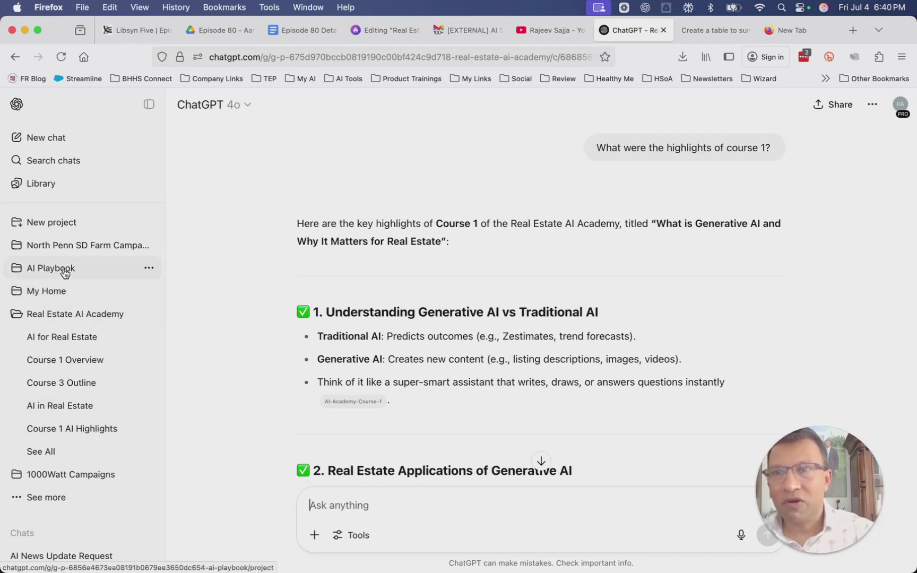
pyautogui.click(57, 500)
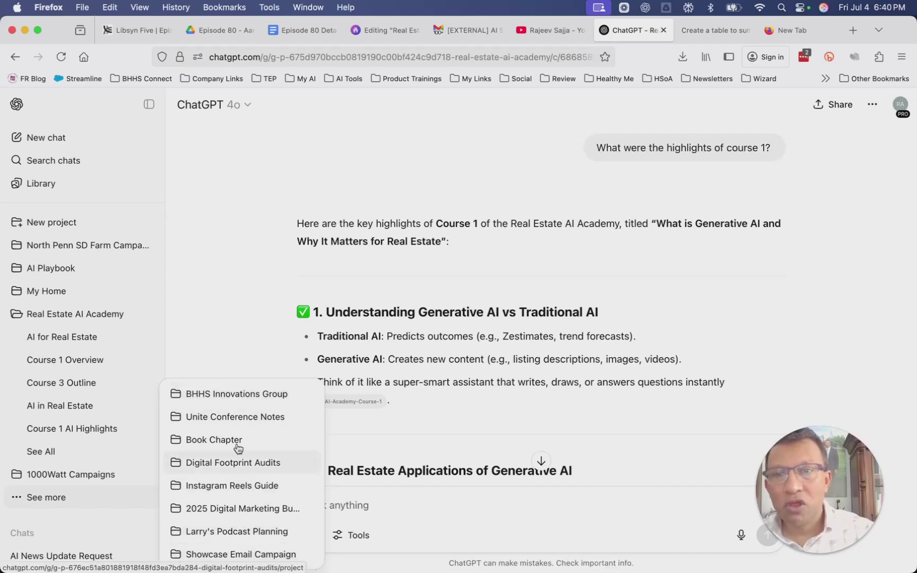
pyautogui.click(223, 316)
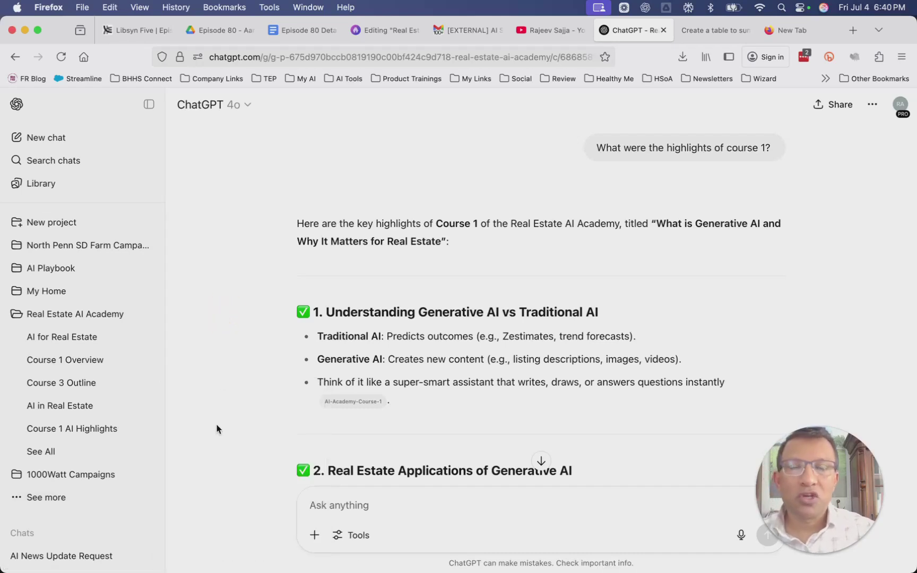